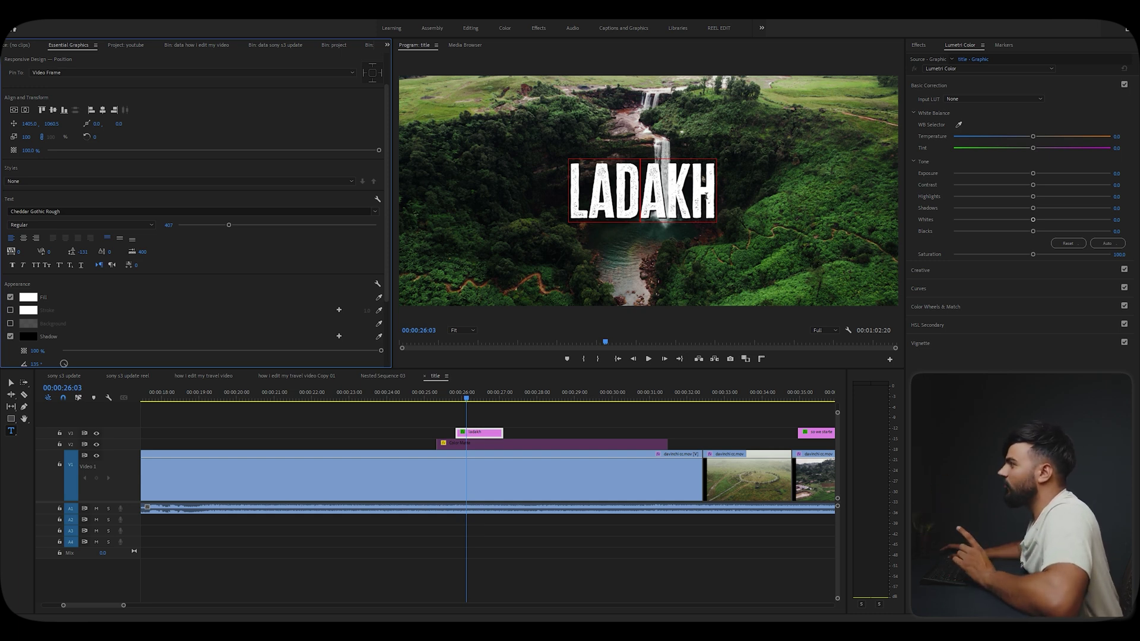
Step: Move the playhead along the LADAKH title clip and examine the title over the waterfall shot
click(488, 424)
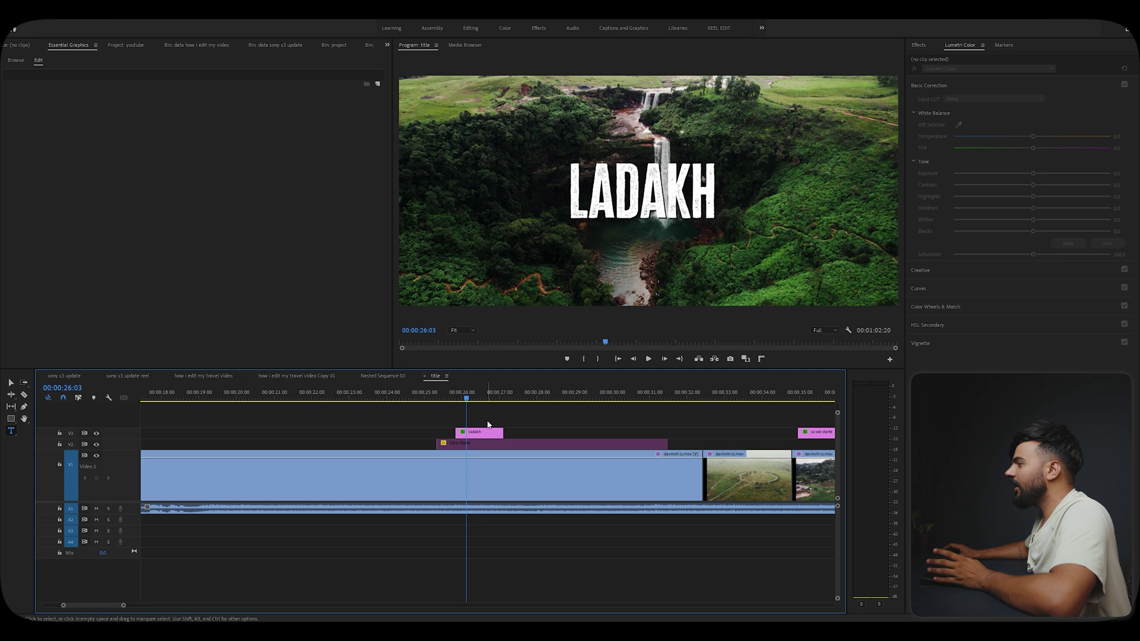
click(470, 398)
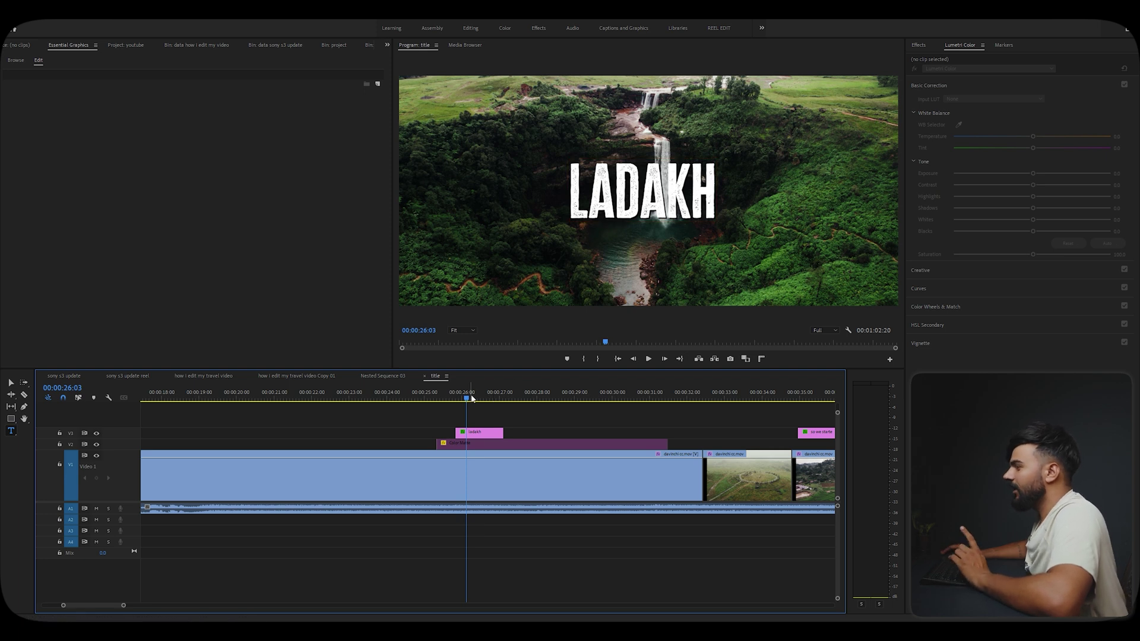
drag(471, 399, 478, 399)
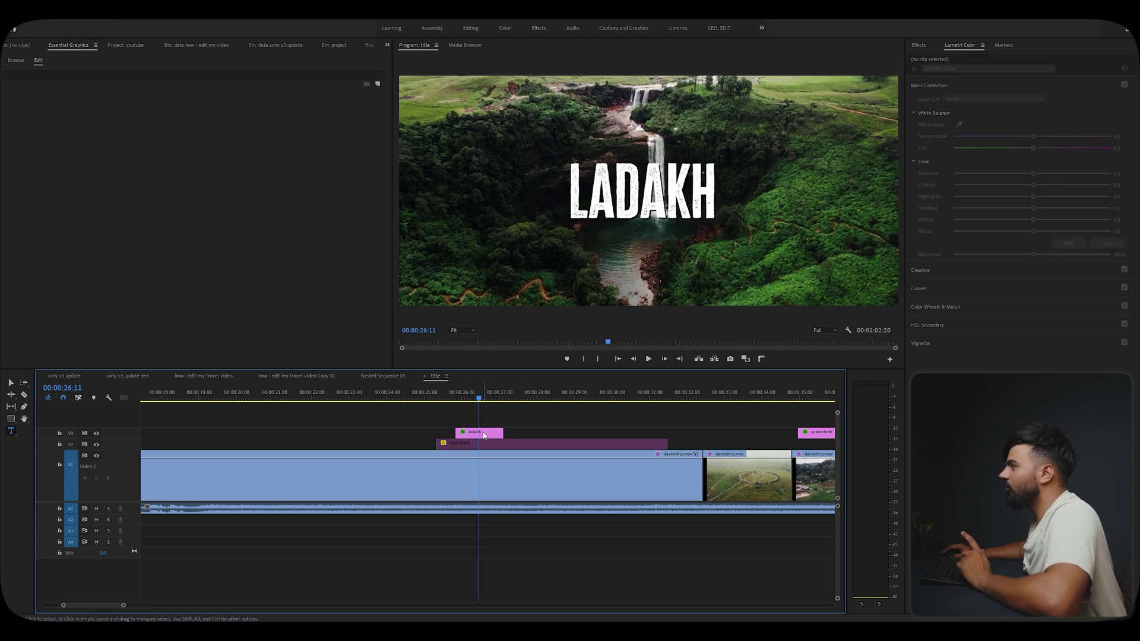
click(594, 205)
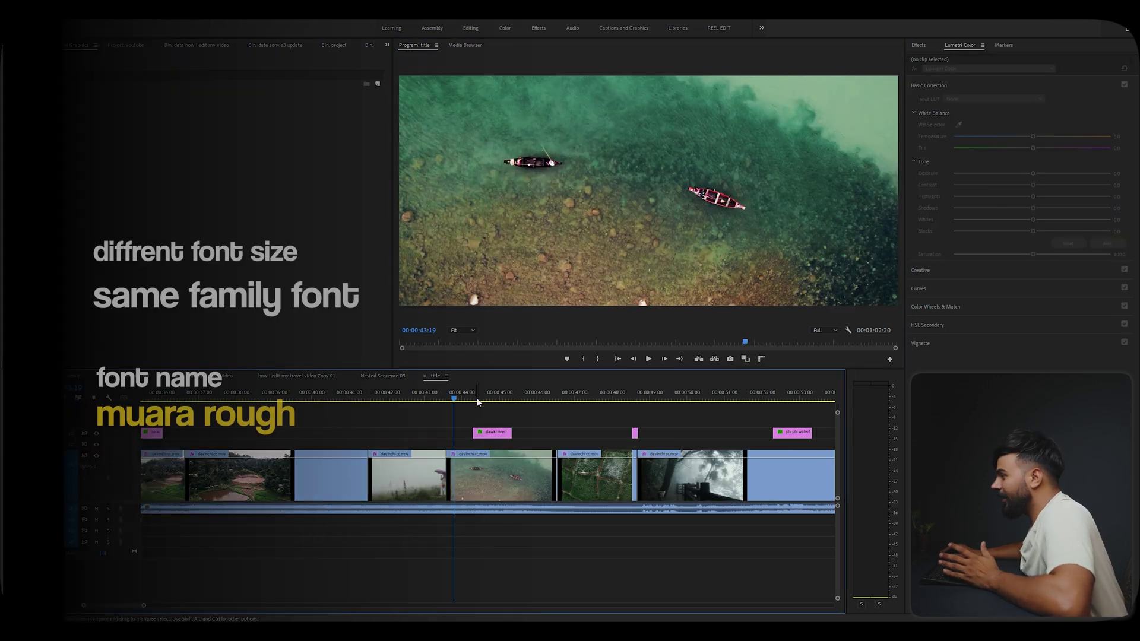
Step: Examine the font and size of the "dawki river" and "day 01" layers in the DAWKI RIVER title
drag(475, 399, 492, 398)
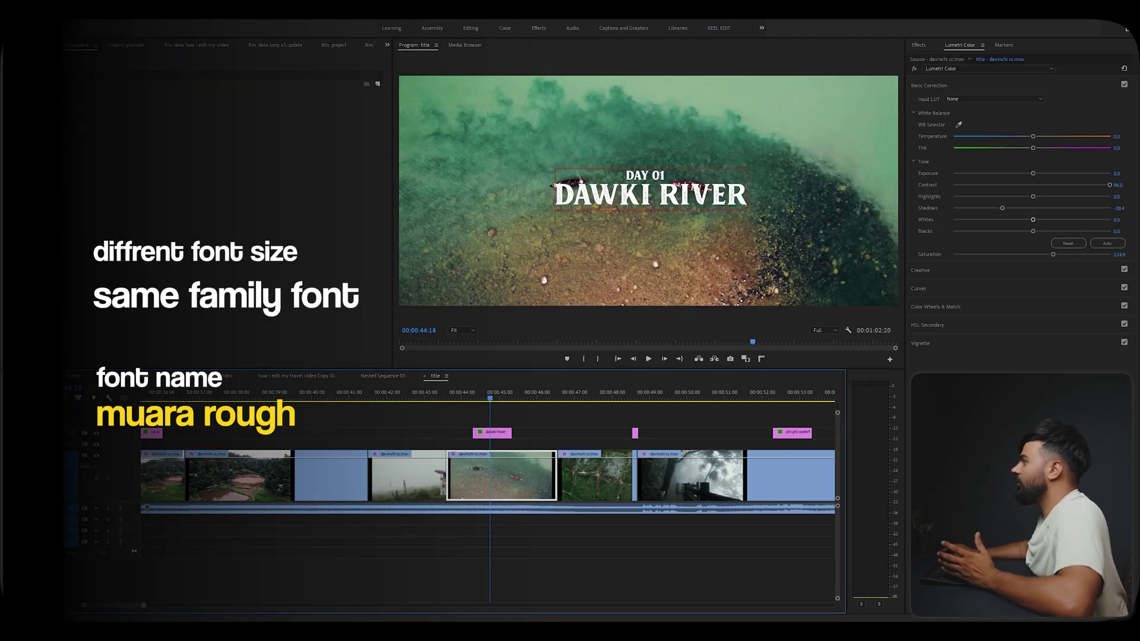
click(641, 191)
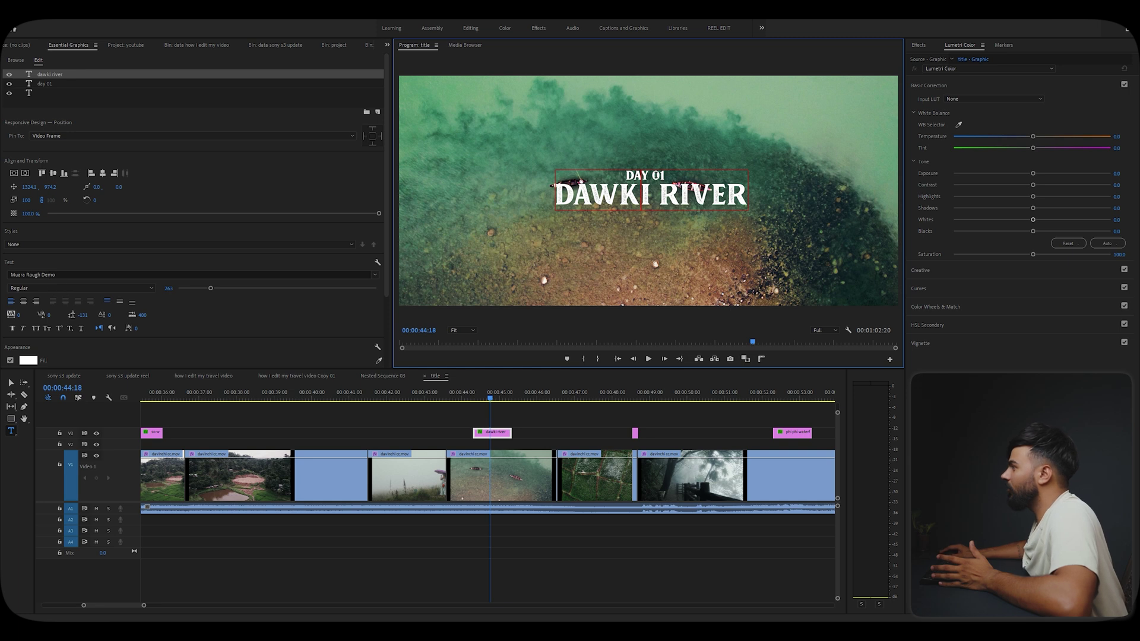
click(41, 84)
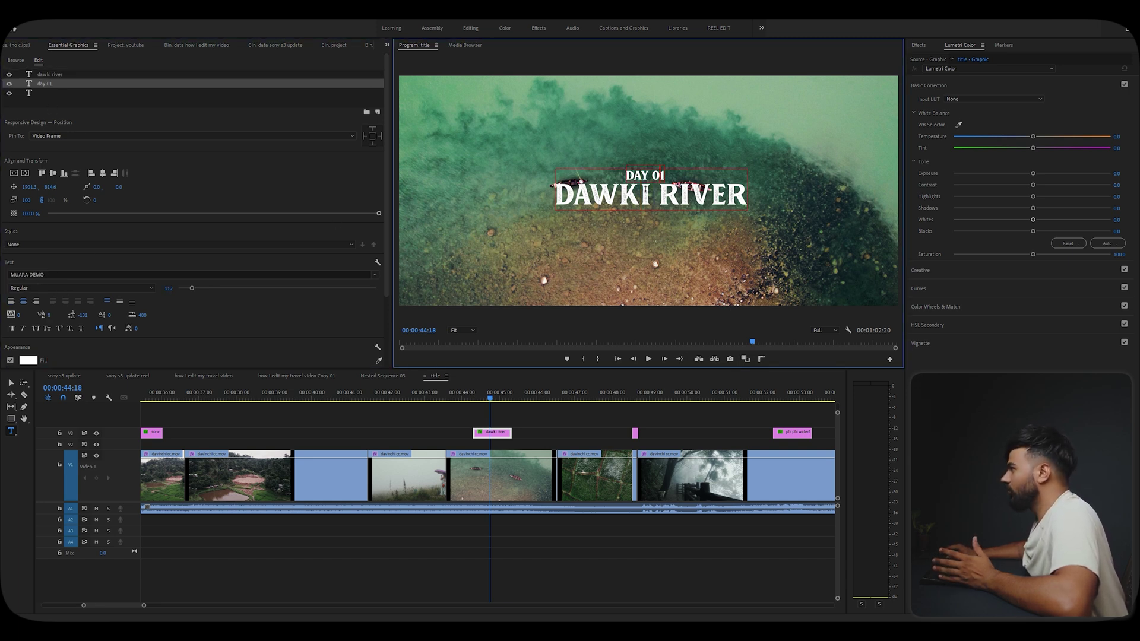
click(50, 74)
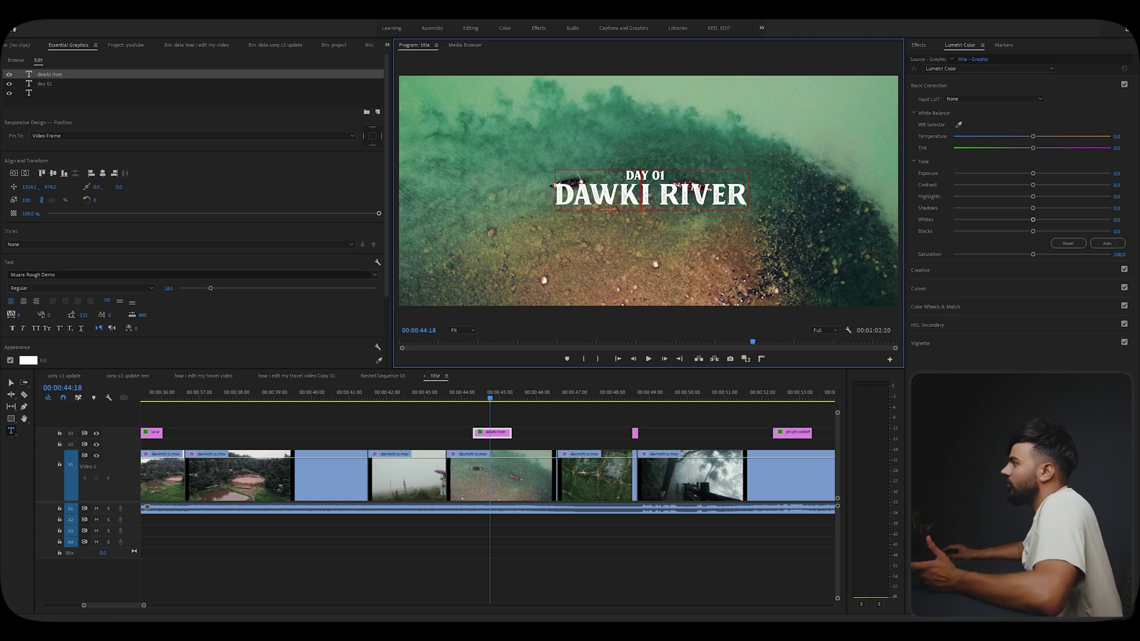
click(525, 426)
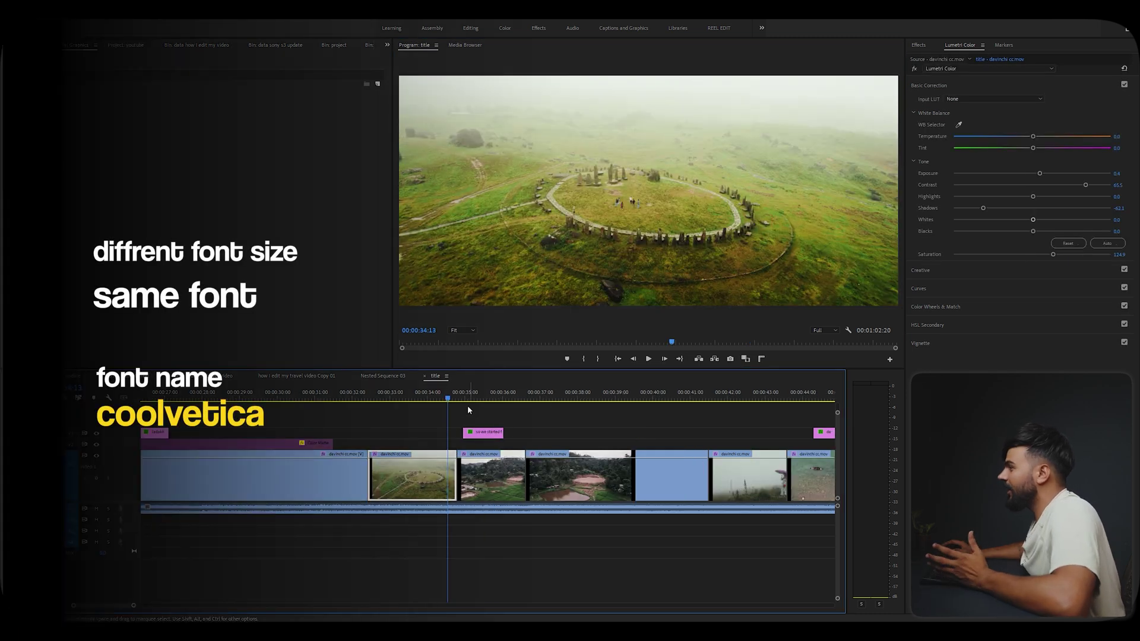
Step: Examine the font and sizes of the "day 01 | 06:30", "shilong" and description lines in the shilong title
drag(459, 399, 476, 397)
click(482, 433)
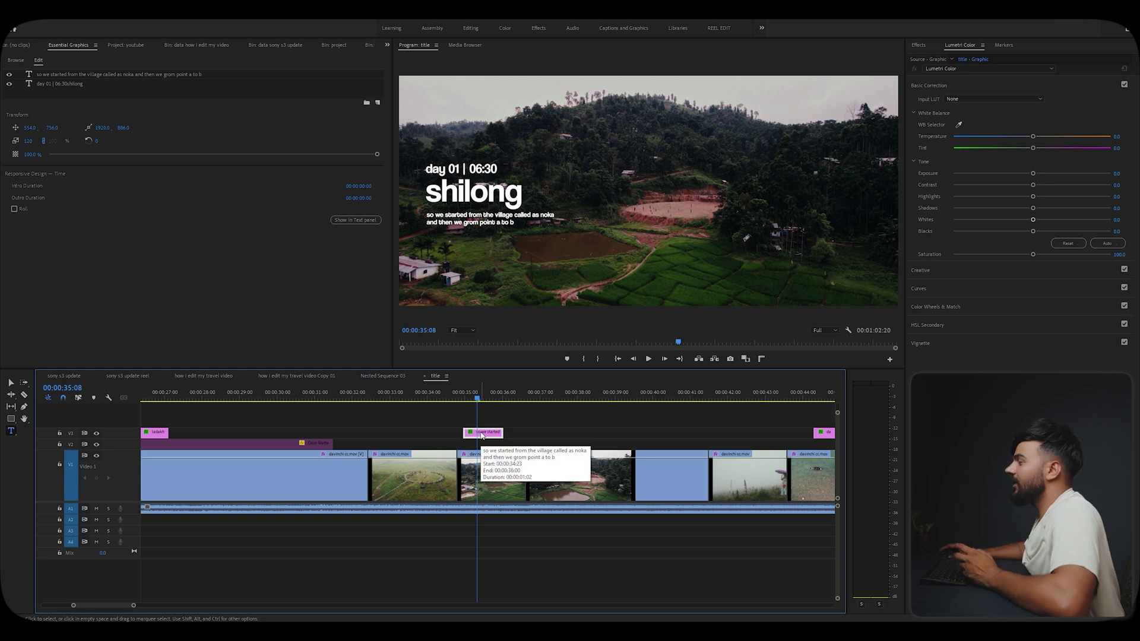
click(485, 190)
click(520, 195)
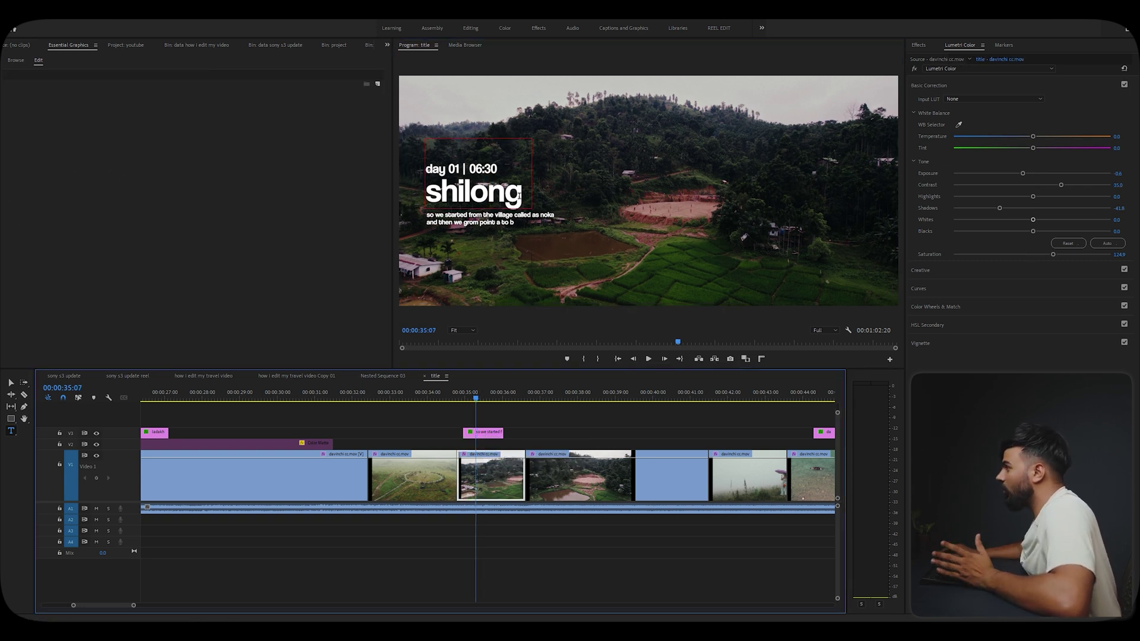
drag(521, 195, 425, 193)
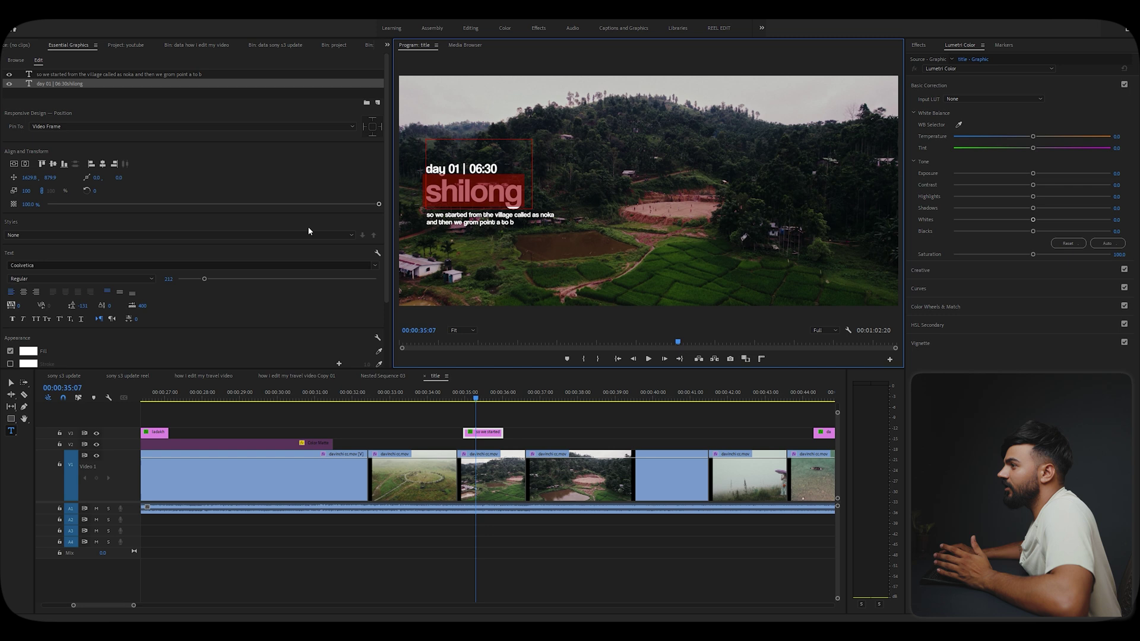
click(497, 169)
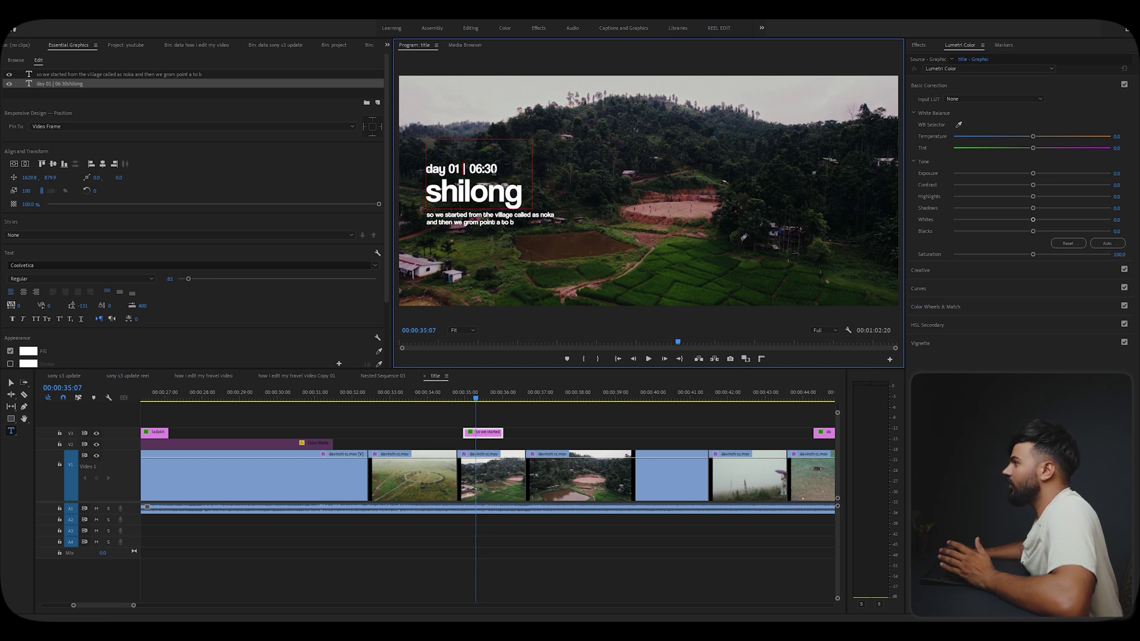
drag(497, 170, 434, 172)
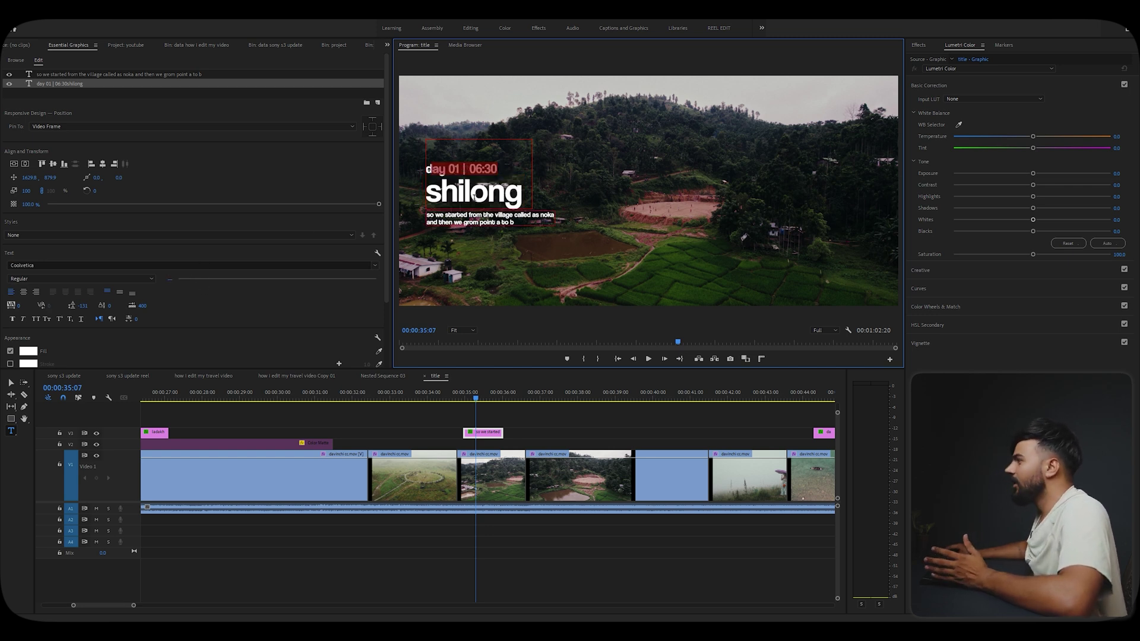
click(478, 195)
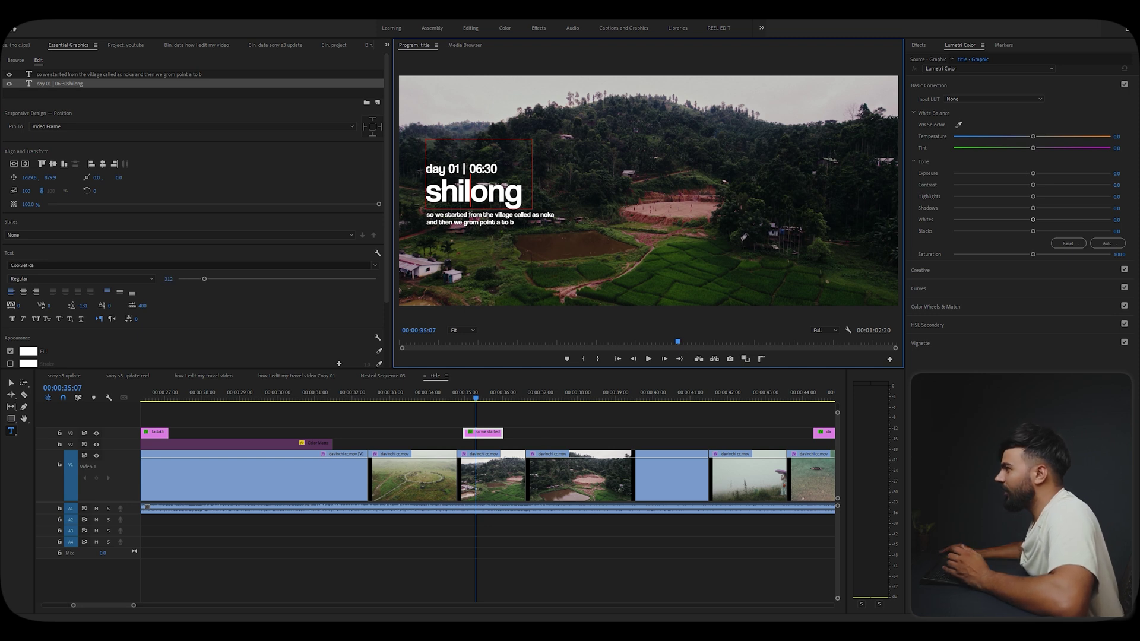
click(461, 215)
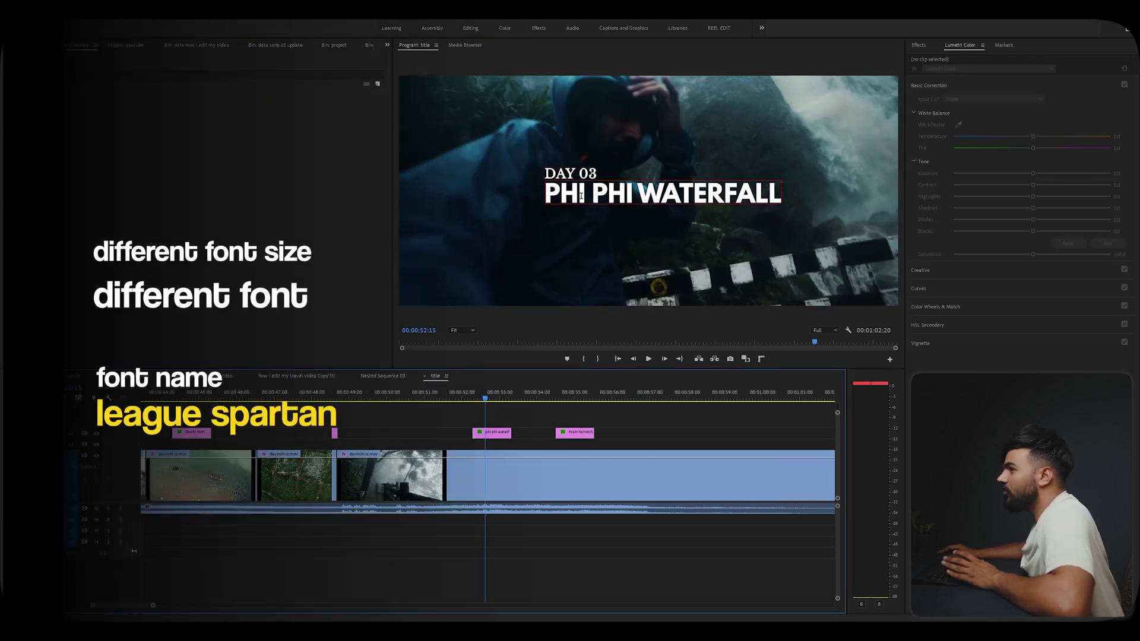
Step: Examine the text styling of the PHI PHI WATERFALL title and the yellow "A day in my life" title
click(573, 173)
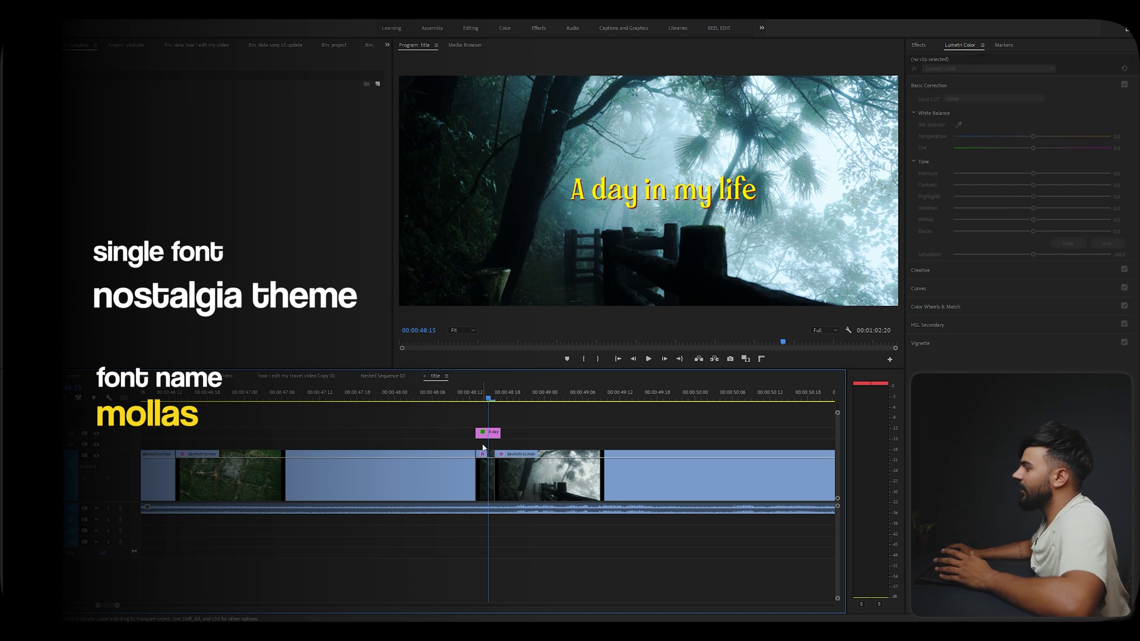
click(485, 432)
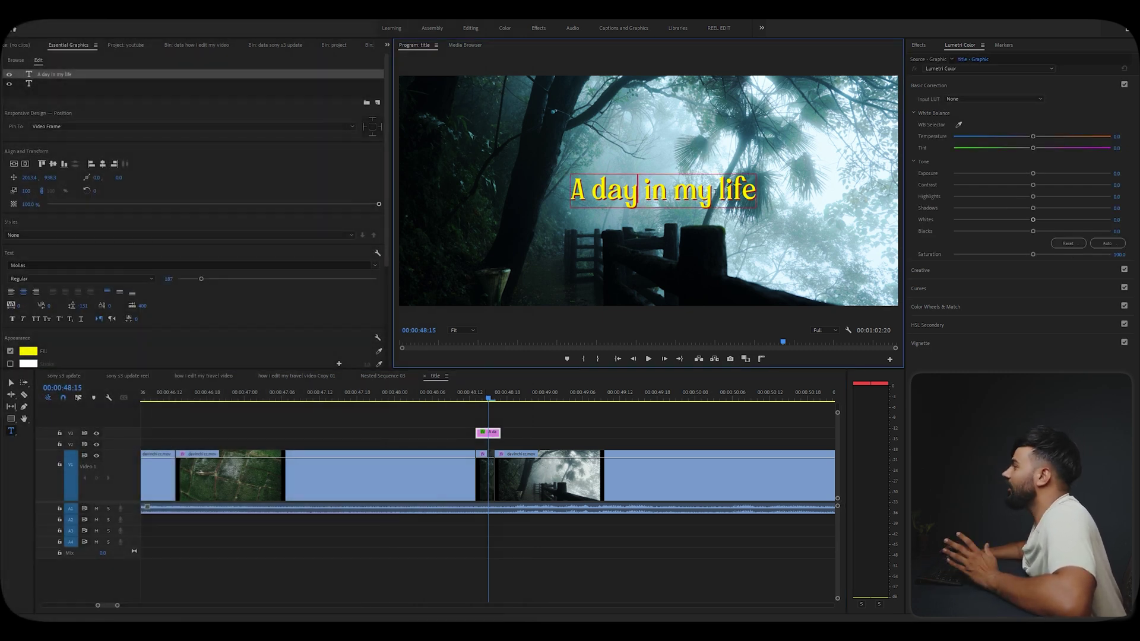
scroll(230, 318, down, 1)
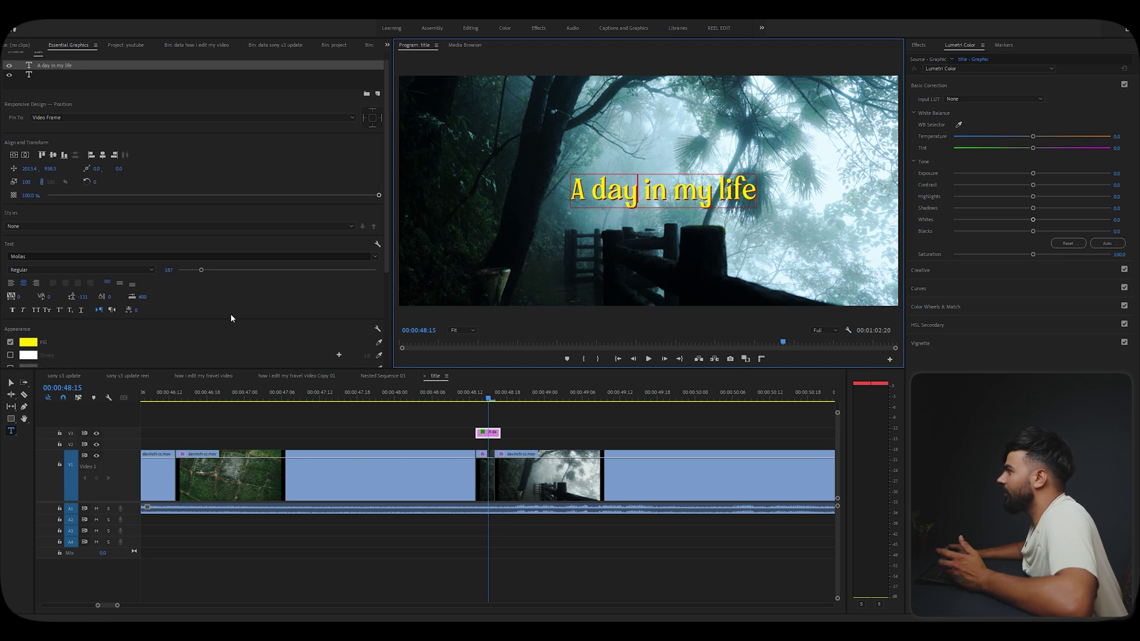
click(696, 190)
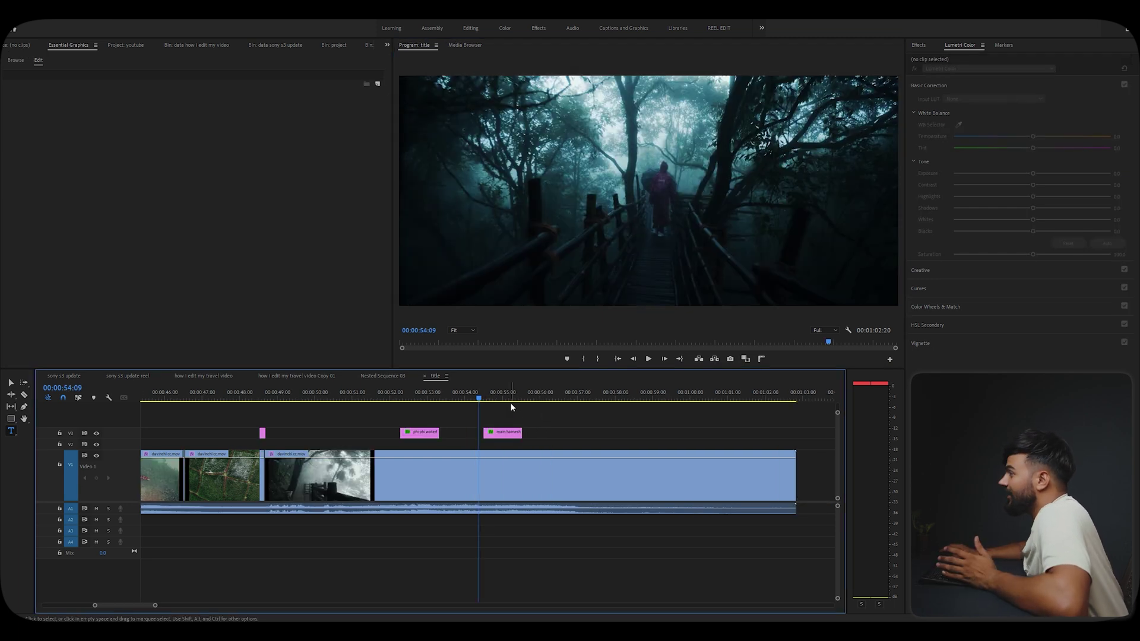
Step: Go to the three-line "main hamesh sochta tha" caption at 00:00:54:16 and check the font settings of its whole text
click(488, 399)
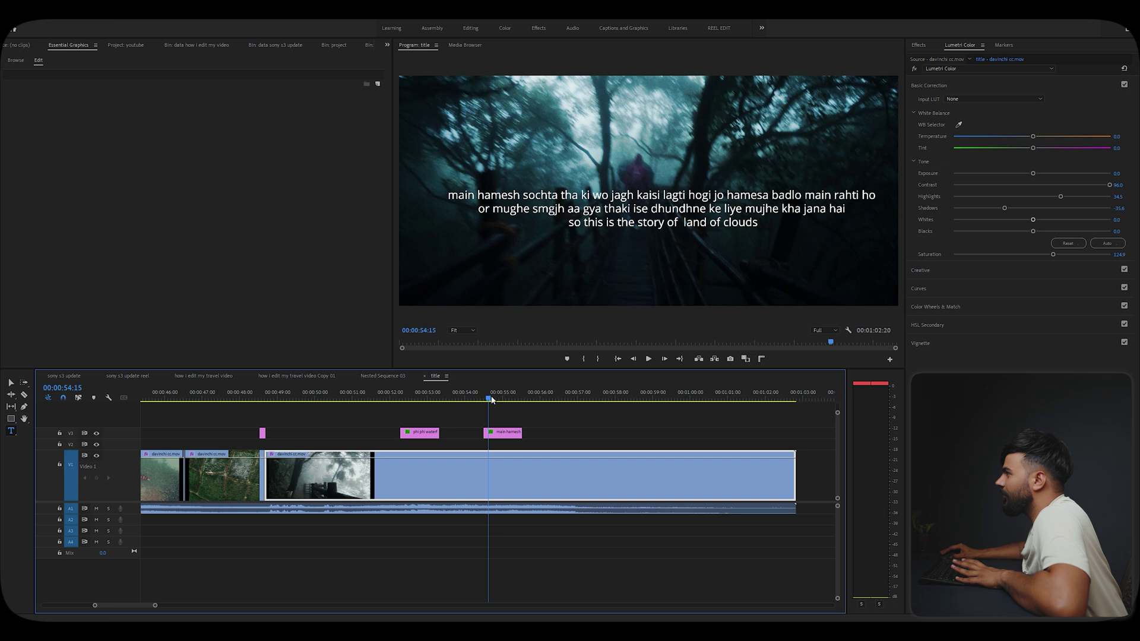
click(490, 399)
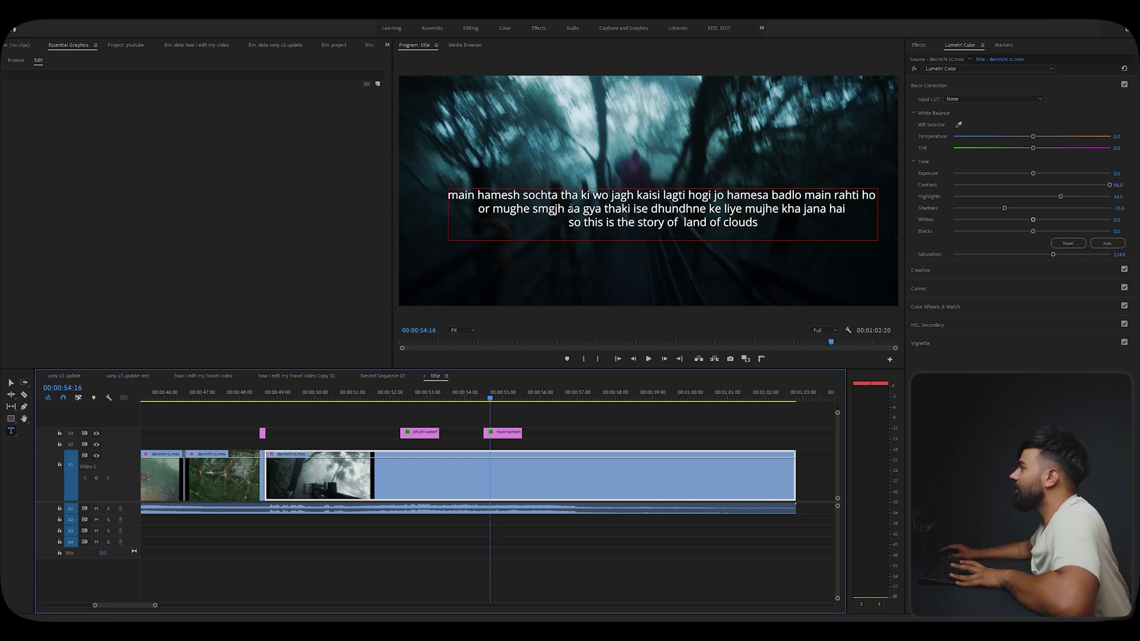
click(750, 202)
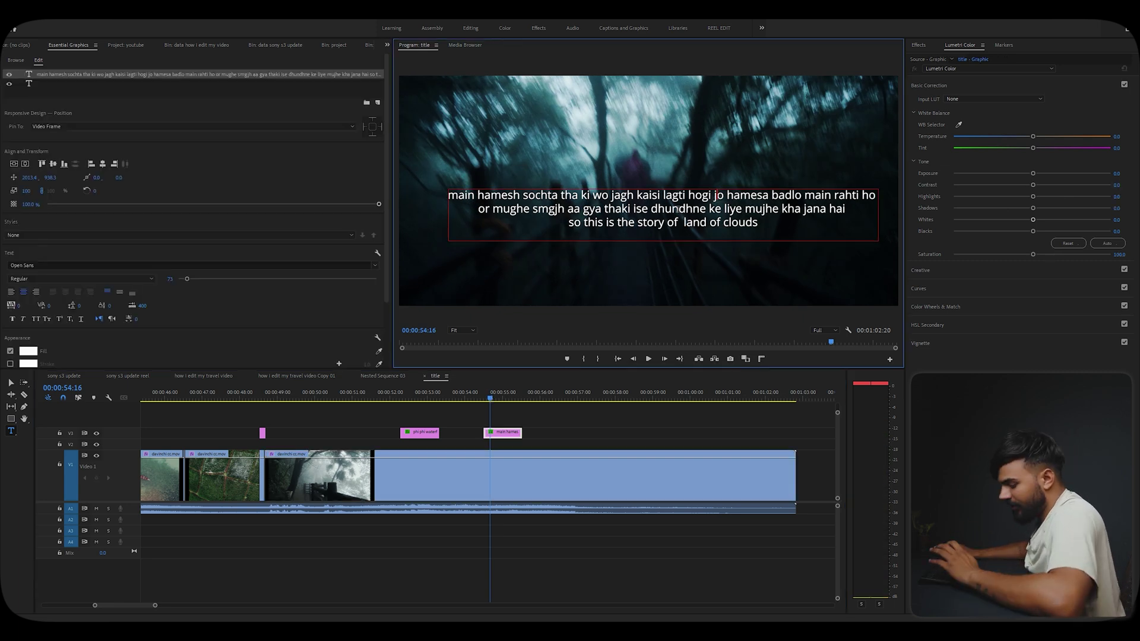
double_click(646, 208)
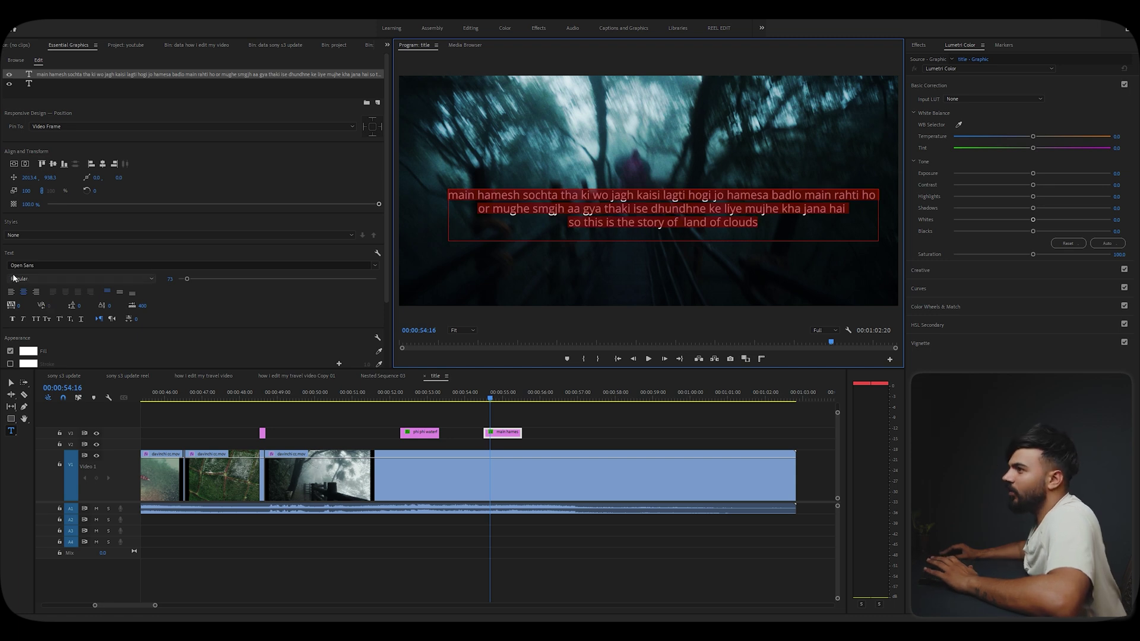
click(604, 209)
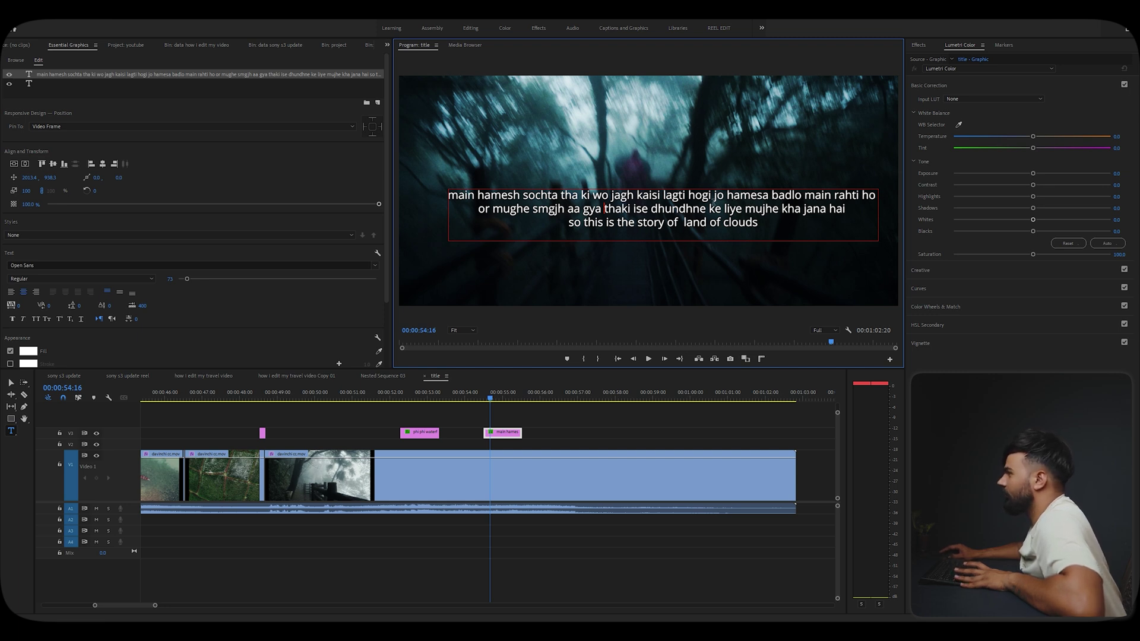
Step: Set the word "badlo" in the caption's first line to Bold and enlarge it slightly
drag(771, 197, 801, 197)
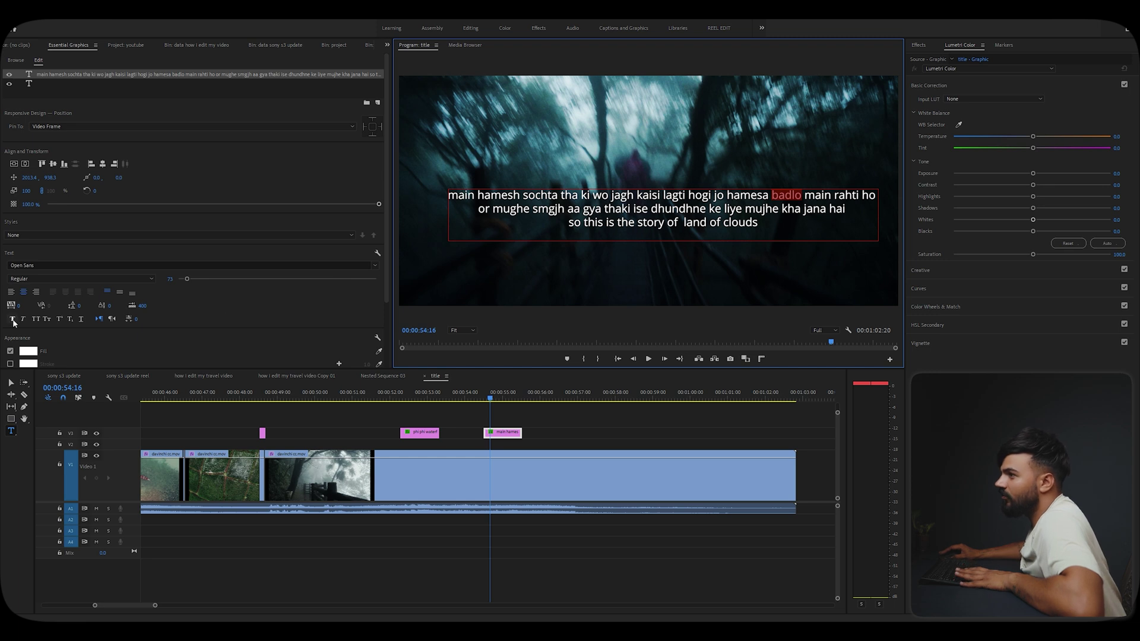
click(42, 278)
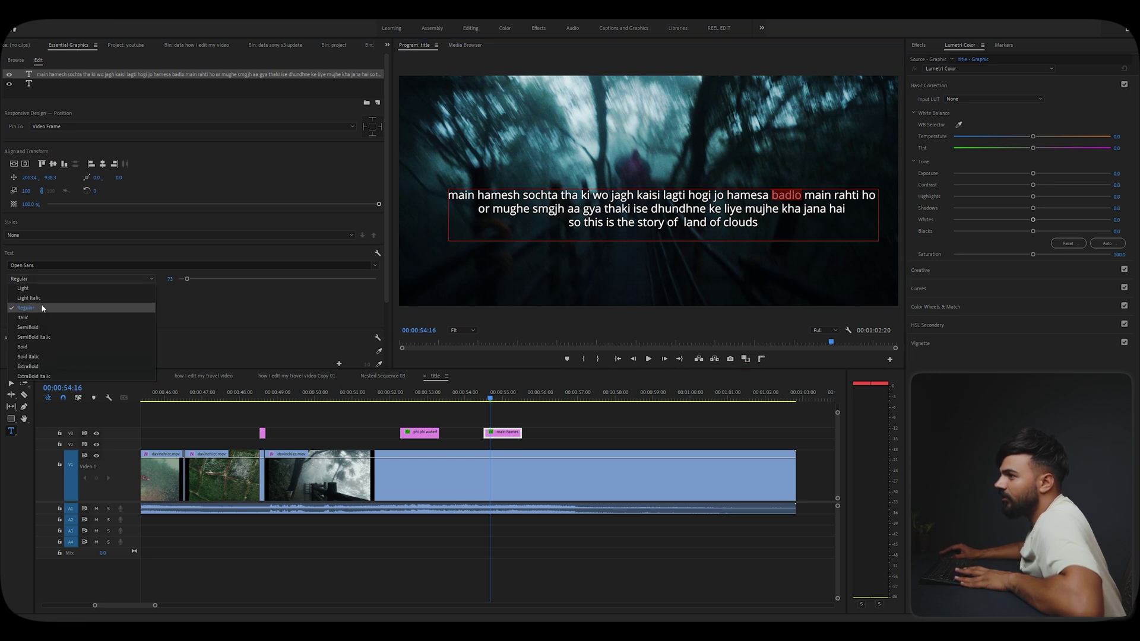
click(40, 346)
drag(186, 280, 189, 281)
click(776, 195)
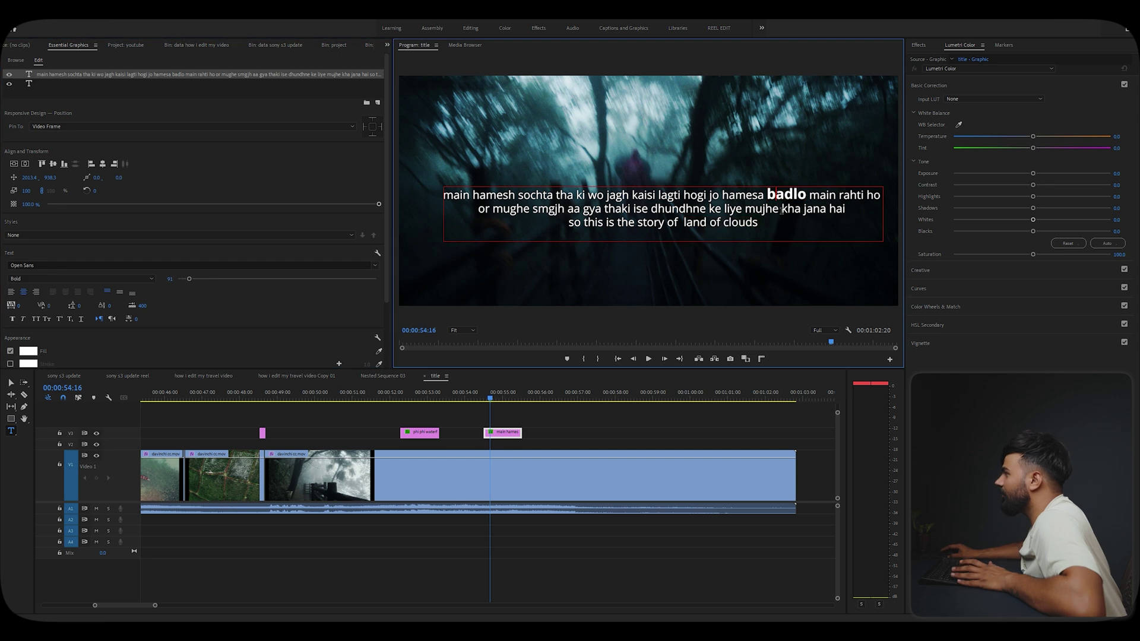
Step: Set the words "land of clouds" in the caption's last line to Bold and enlarge them slightly
drag(683, 223, 759, 223)
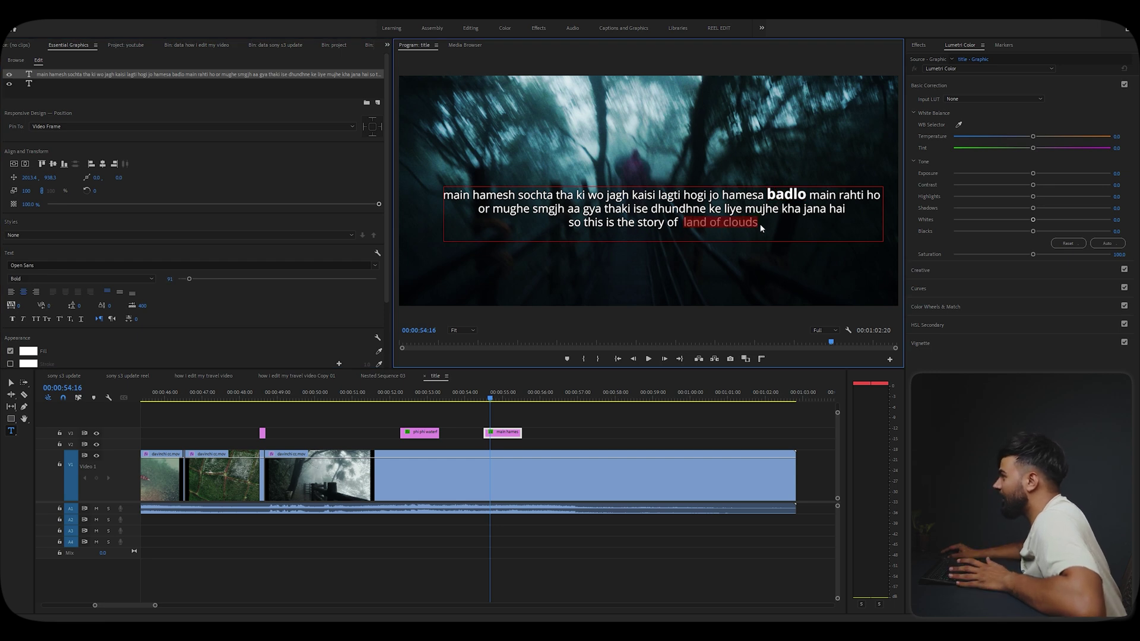
click(34, 279)
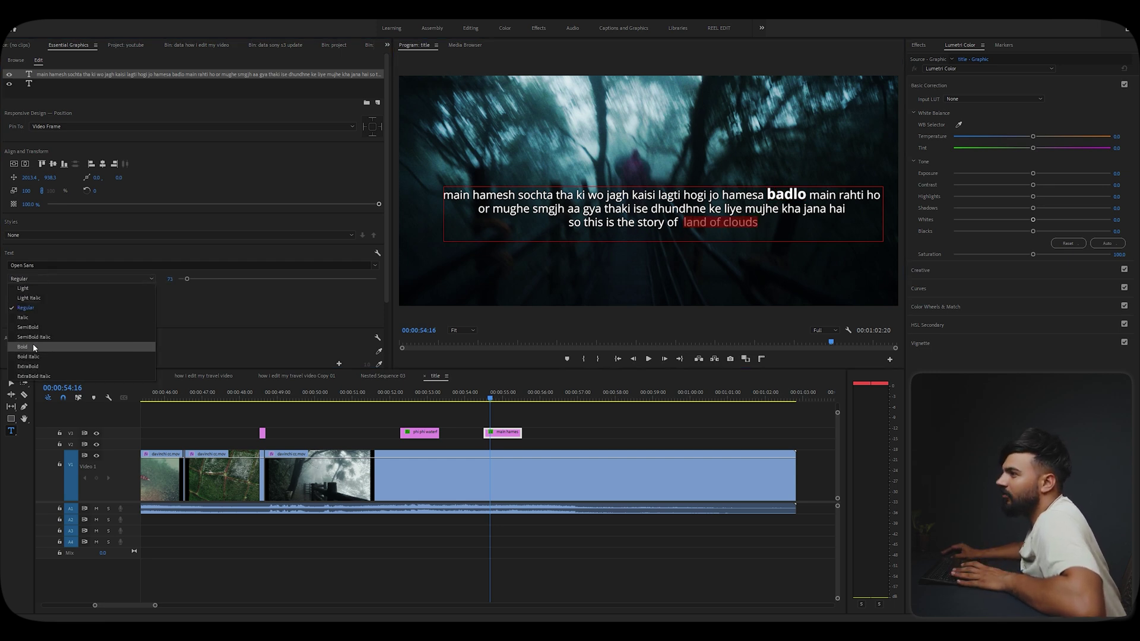
click(33, 343)
drag(188, 282, 190, 283)
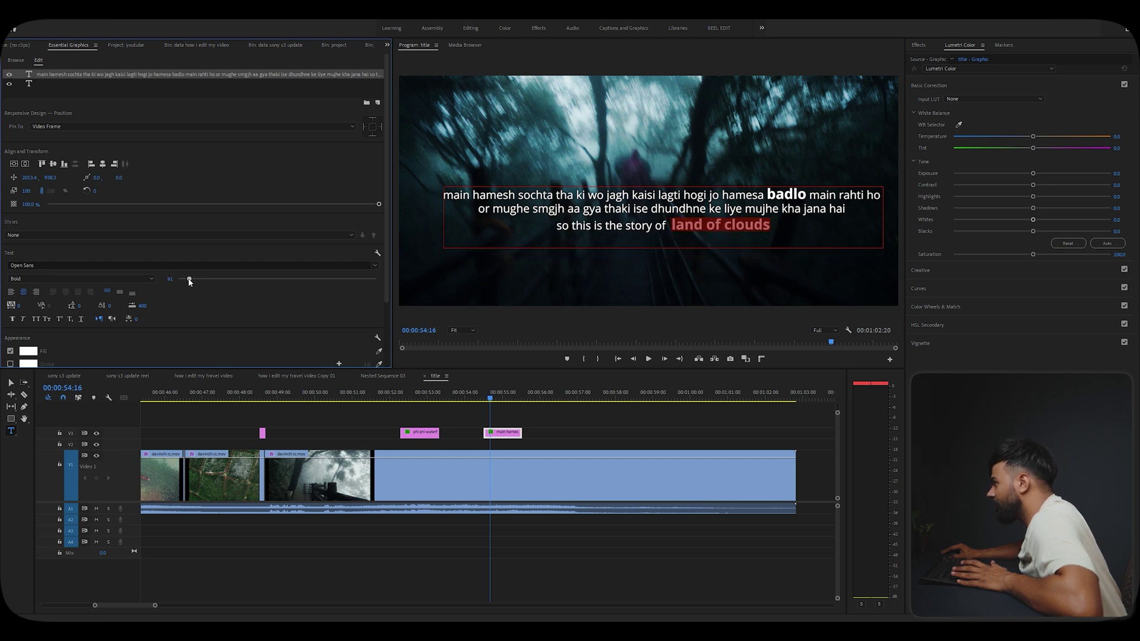
click(596, 227)
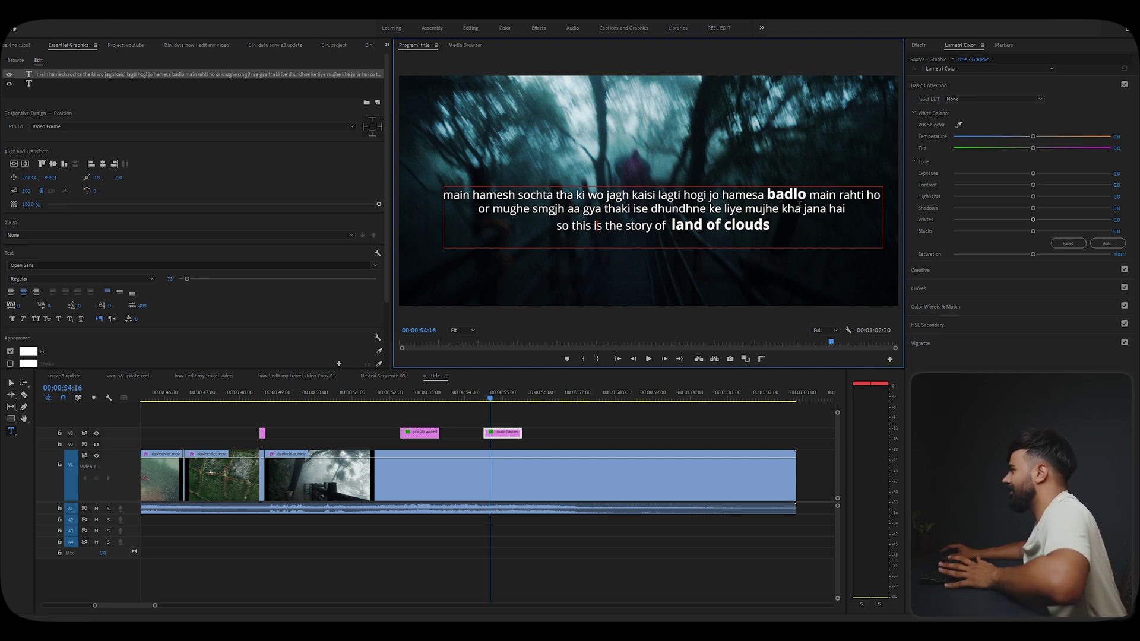
Step: Change the fill colour of the word "badlo" to golden yellow FFC515 and deselect the caption
drag(806, 195, 769, 197)
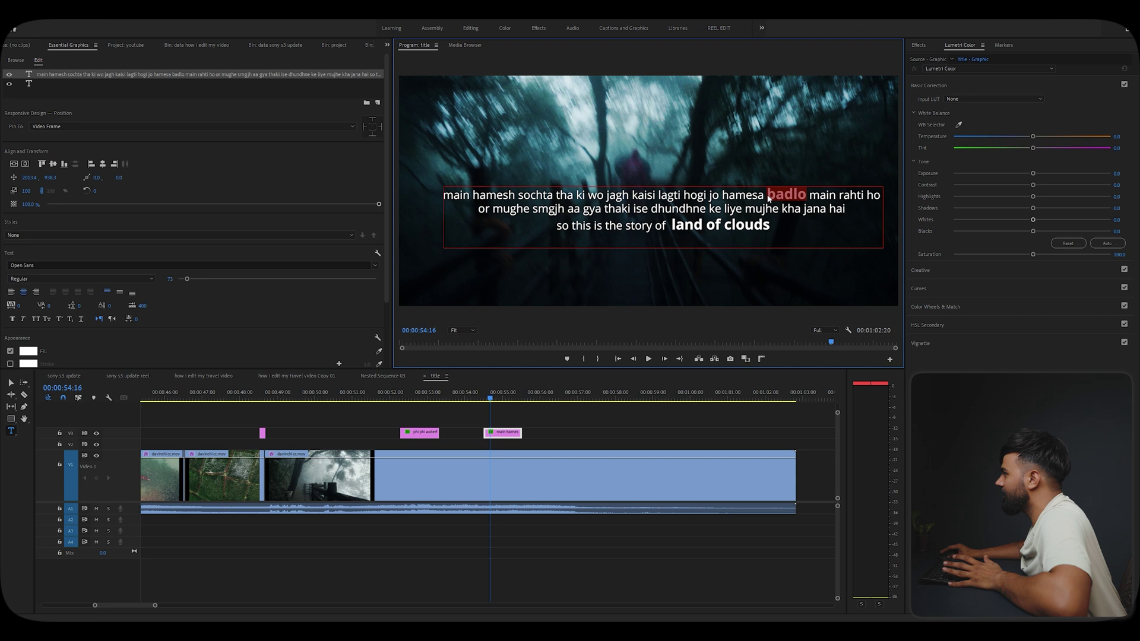
click(27, 351)
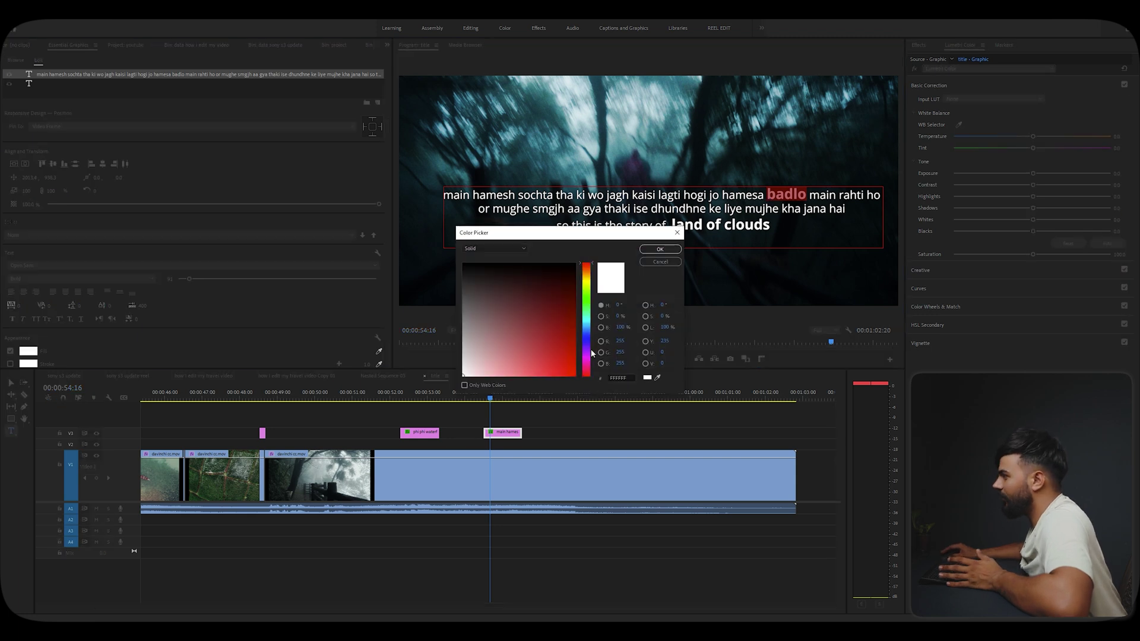
click(558, 349)
click(585, 277)
click(554, 371)
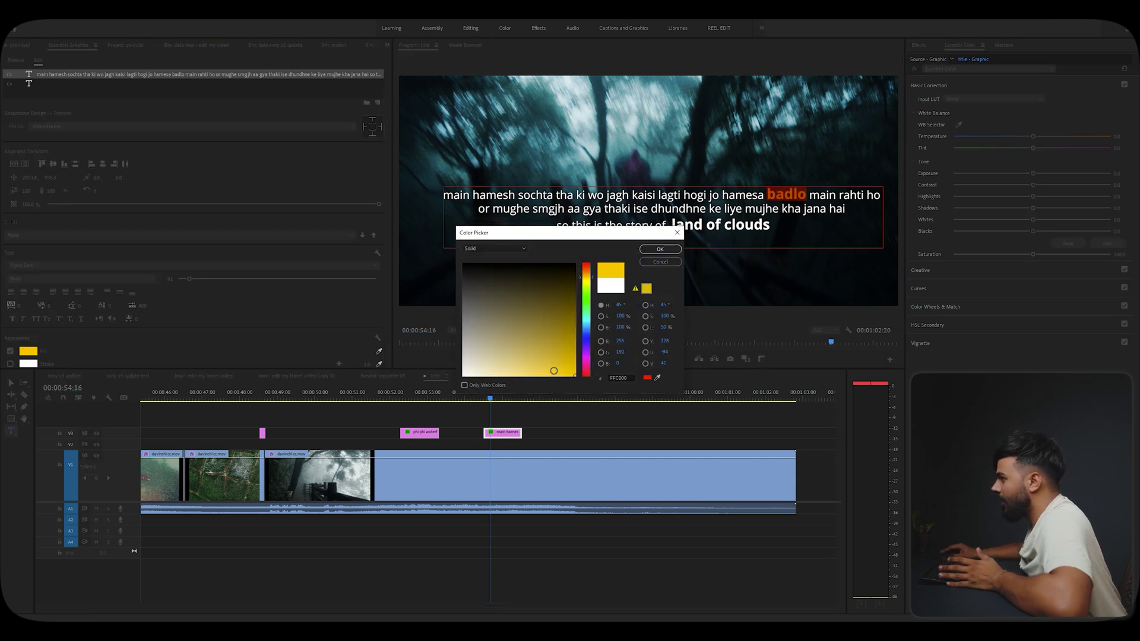
click(565, 376)
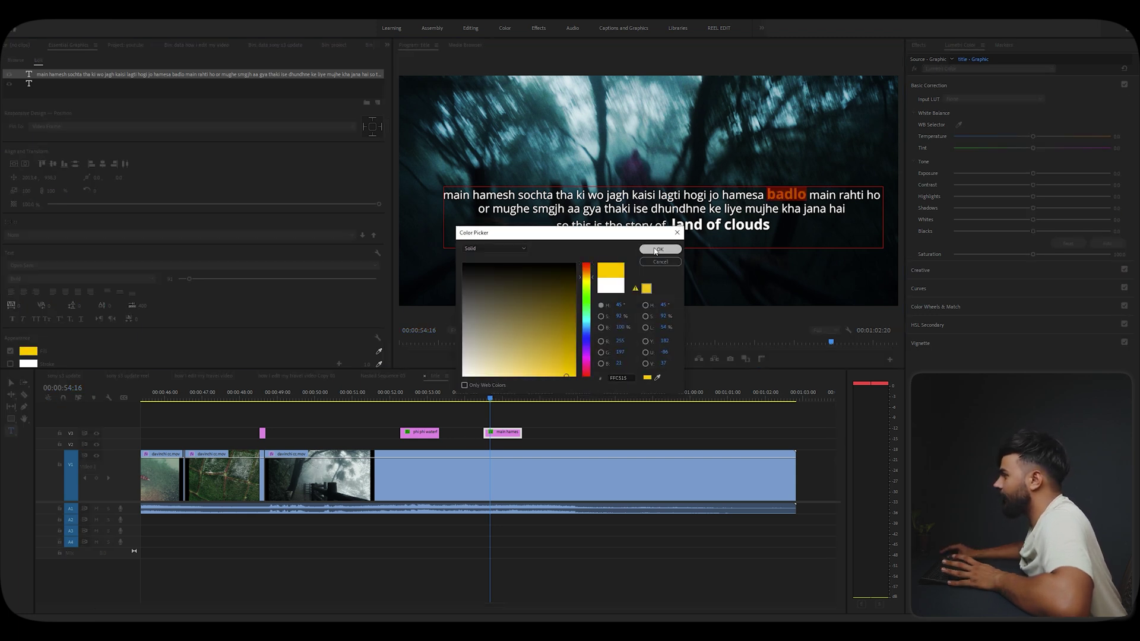
click(655, 251)
click(575, 415)
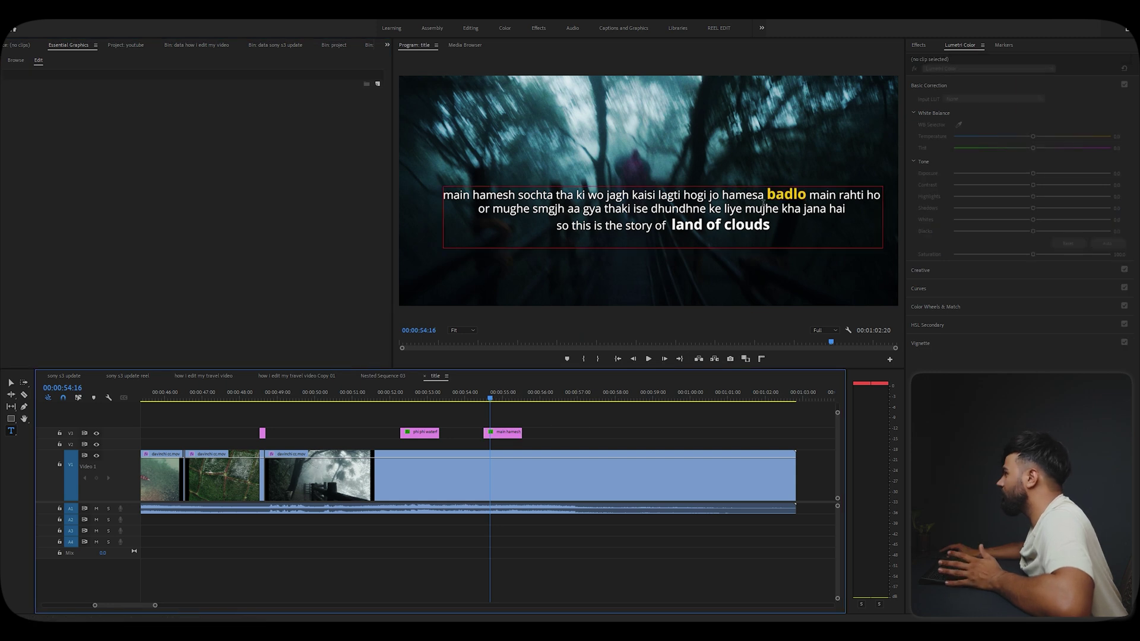